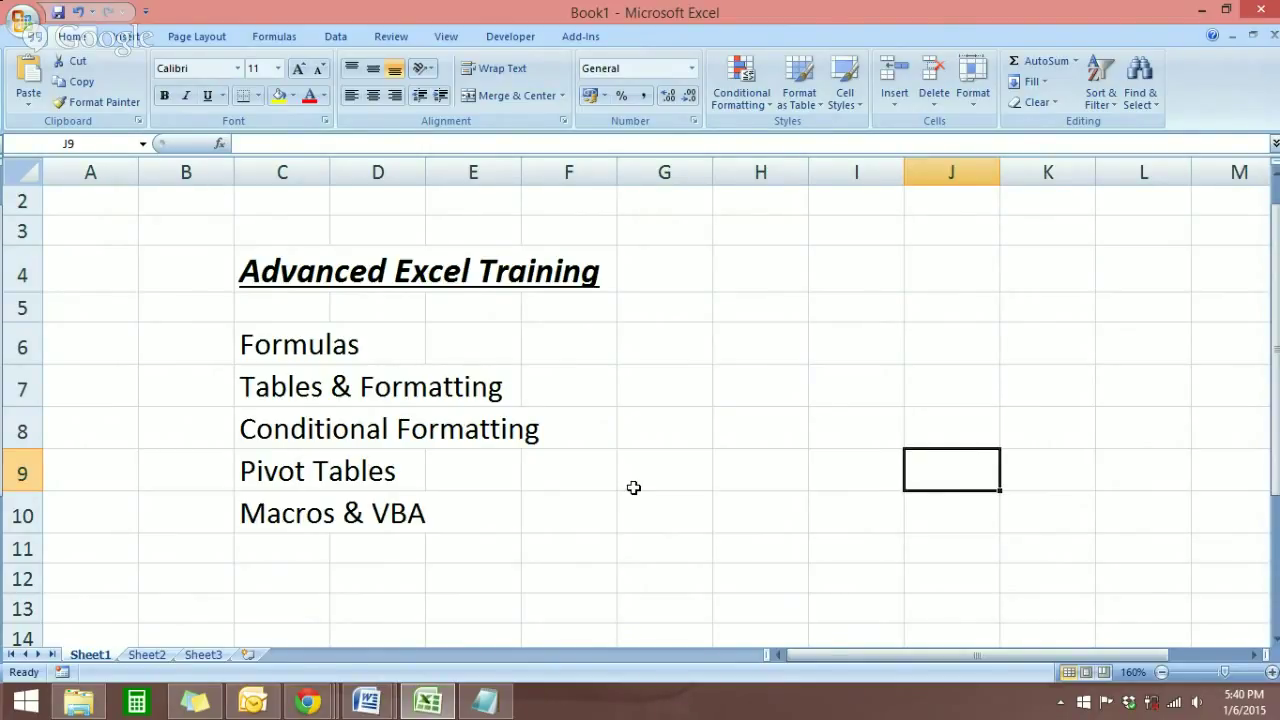
left_click(285, 355)
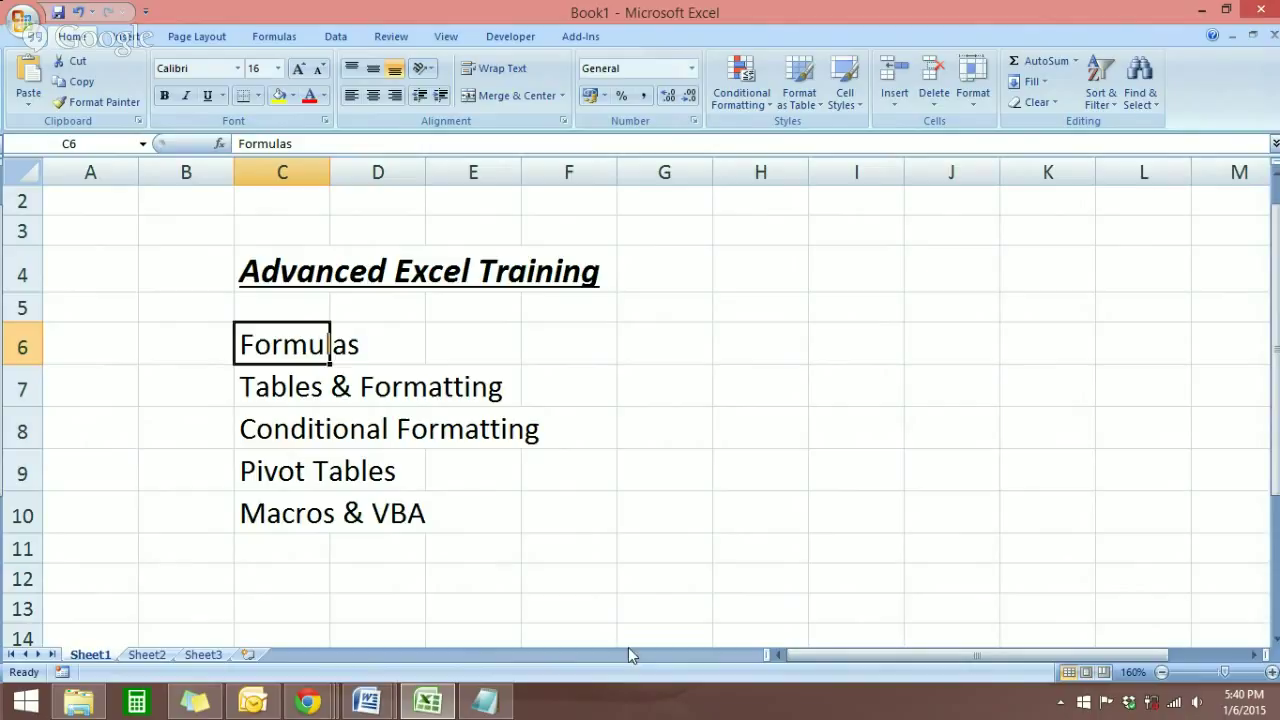
left_click(449, 341)
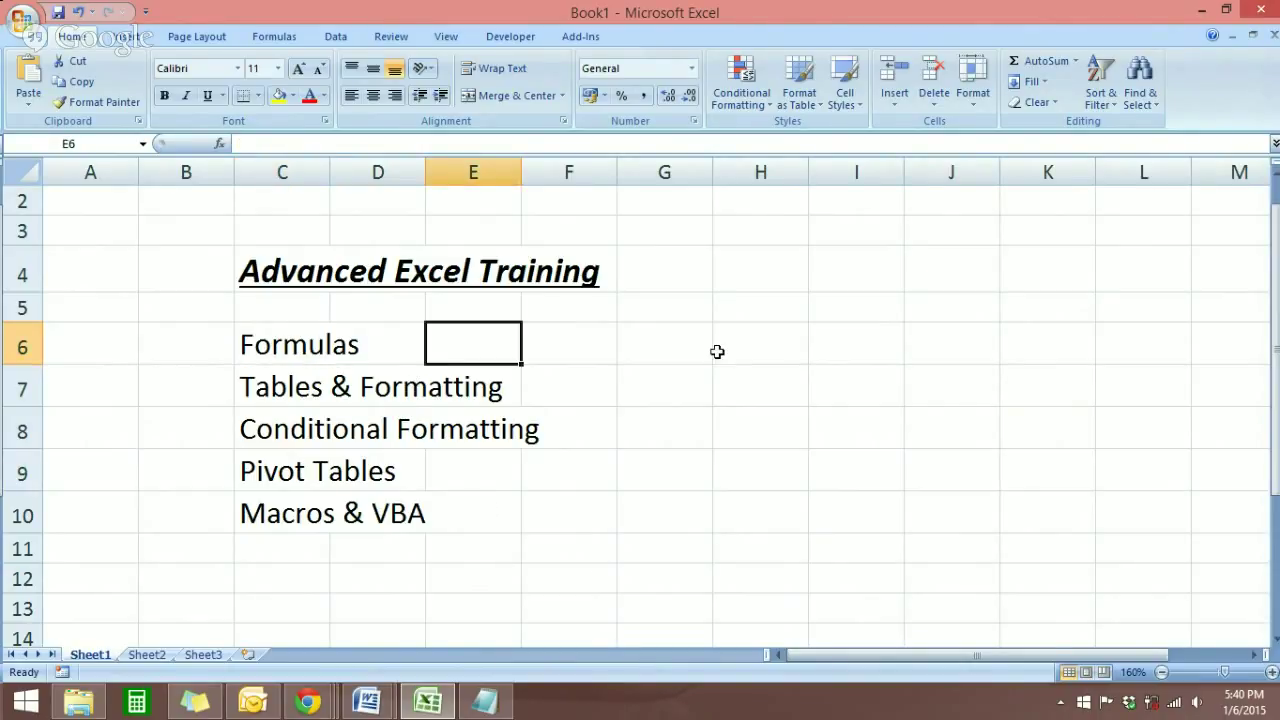